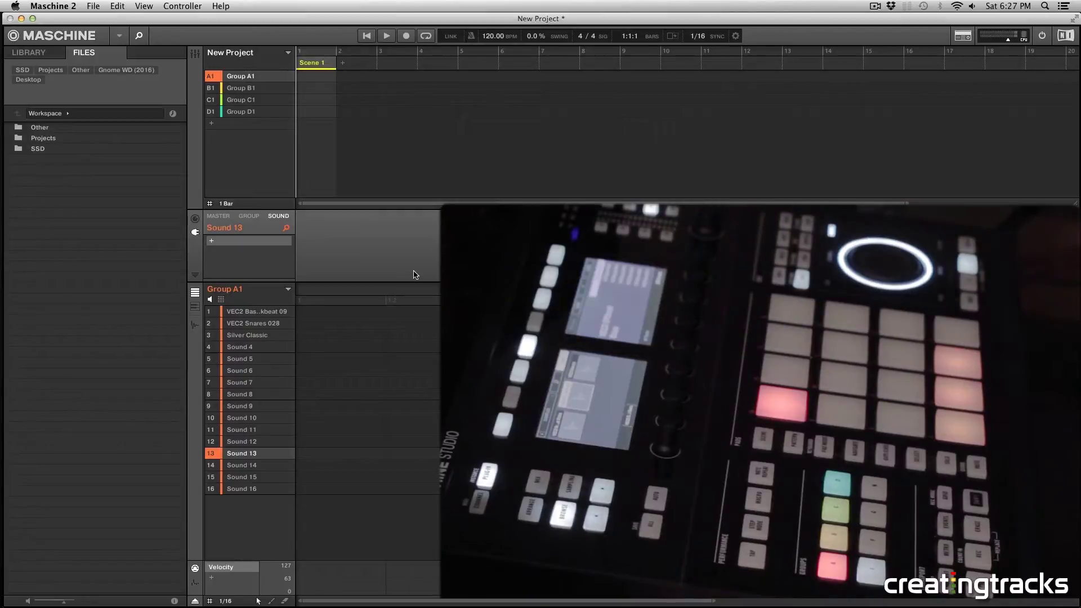
# Open the library and browse down the VEC2 Offbeat Bass samples to VEC2 Bass 030 A.
pyautogui.click(46, 56)
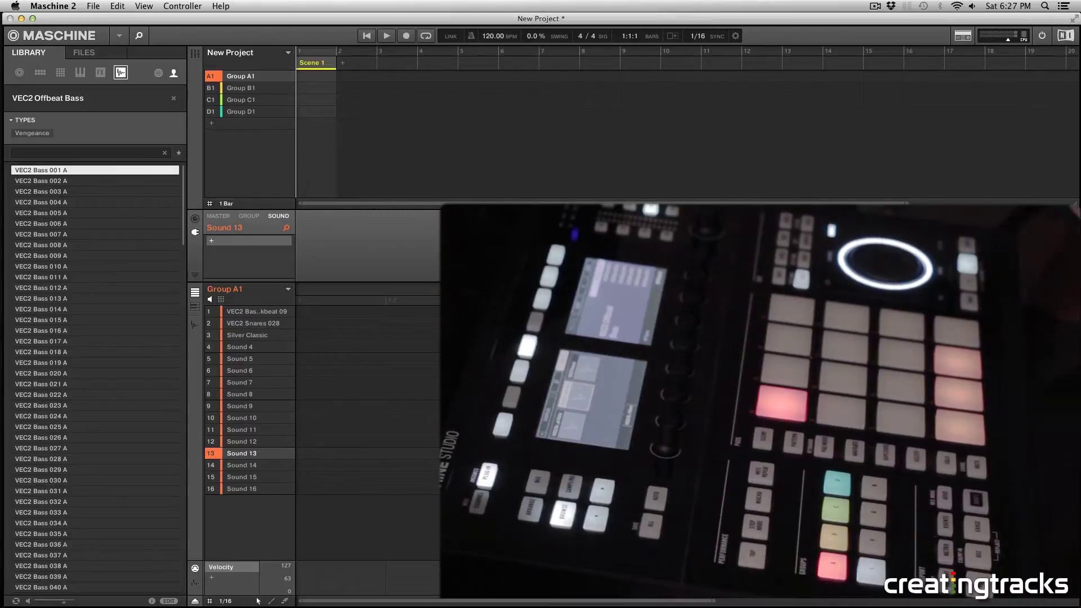
pyautogui.click(96, 234)
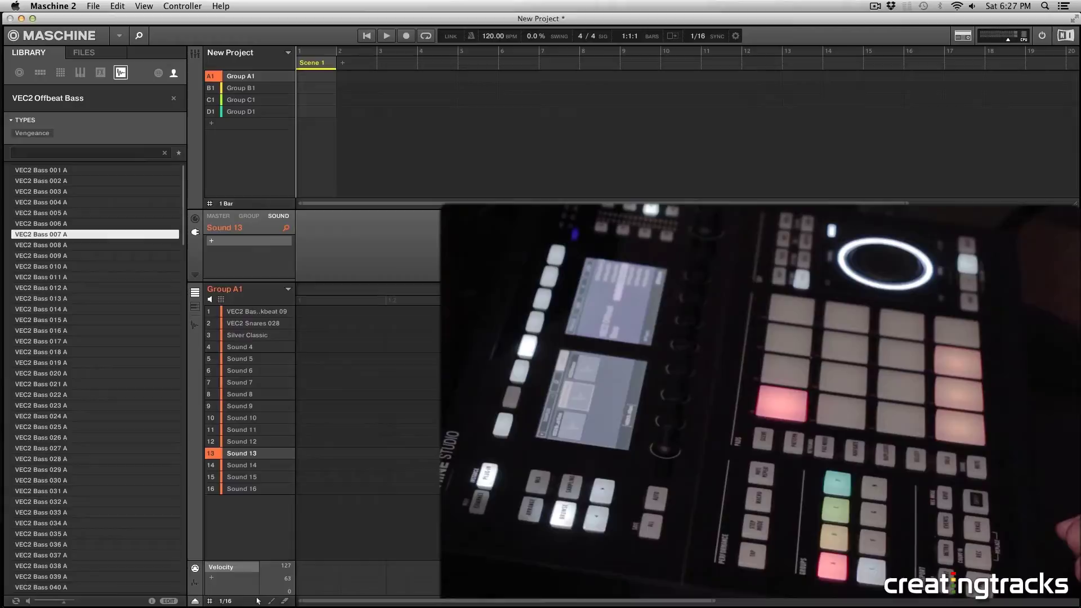
pyautogui.press('Down')
pyautogui.press('Down')
pyautogui.press('Down')
pyautogui.press('Down')
pyautogui.press('Down')
pyautogui.press('Down')
pyautogui.press('Down')
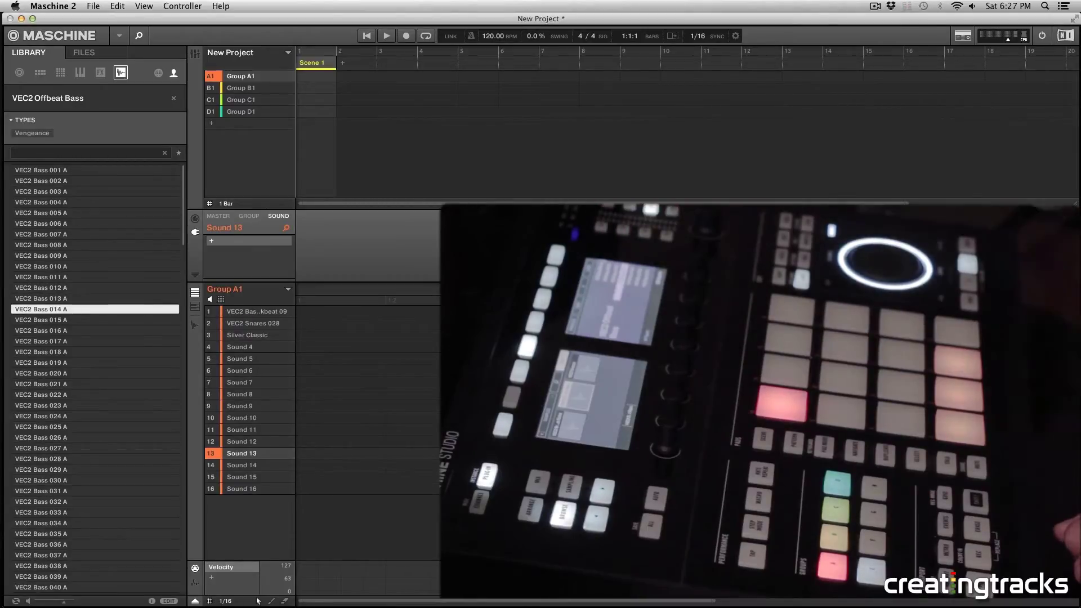
pyautogui.press('Down')
pyautogui.press('Down')
pyautogui.press('Down')
pyautogui.press('Down')
pyautogui.press('Down')
pyautogui.press('Down')
pyautogui.press('Down')
pyautogui.press('Down')
pyautogui.press('Down')
pyautogui.press('Down')
pyautogui.press('Down')
pyautogui.press('Down')
pyautogui.press('Down')
pyautogui.press('Down')
pyautogui.press('Down')
pyautogui.press('Down')
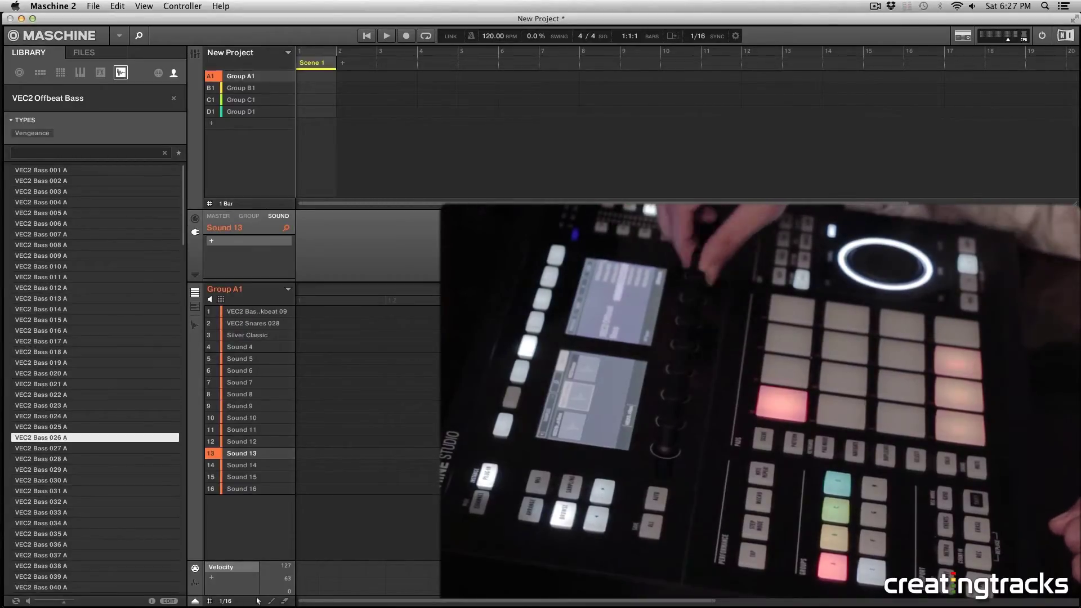
# Try VEC2 Bass 031 A, 033 A and 036 A in slot 13, settling on VEC2 Bass 038 A.
pyautogui.press('Down')
pyautogui.press('Return')
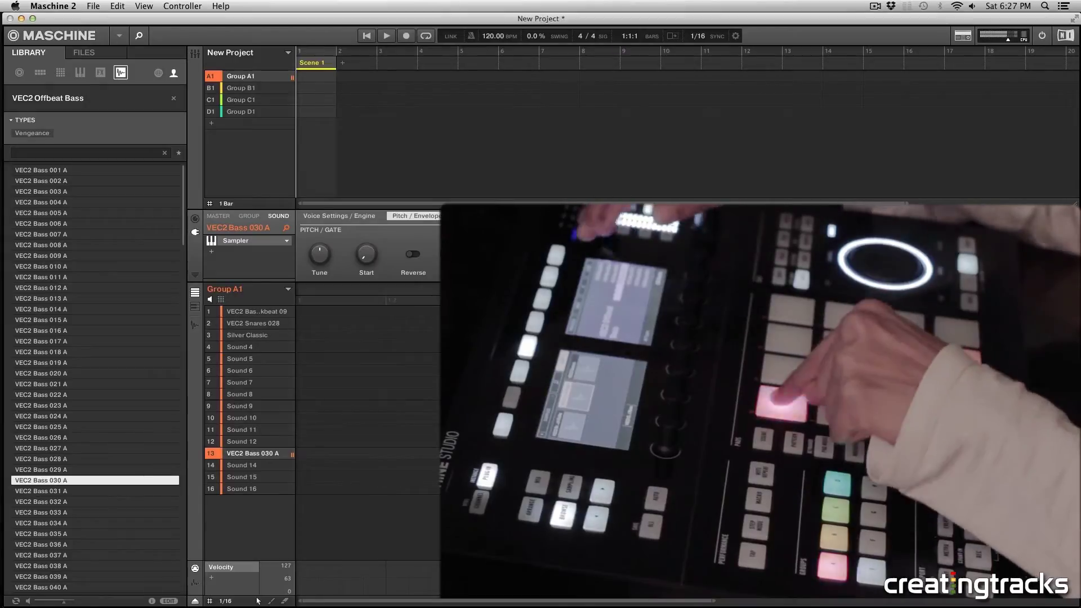
pyautogui.press('Down')
pyautogui.press('Down')
pyautogui.press('Return')
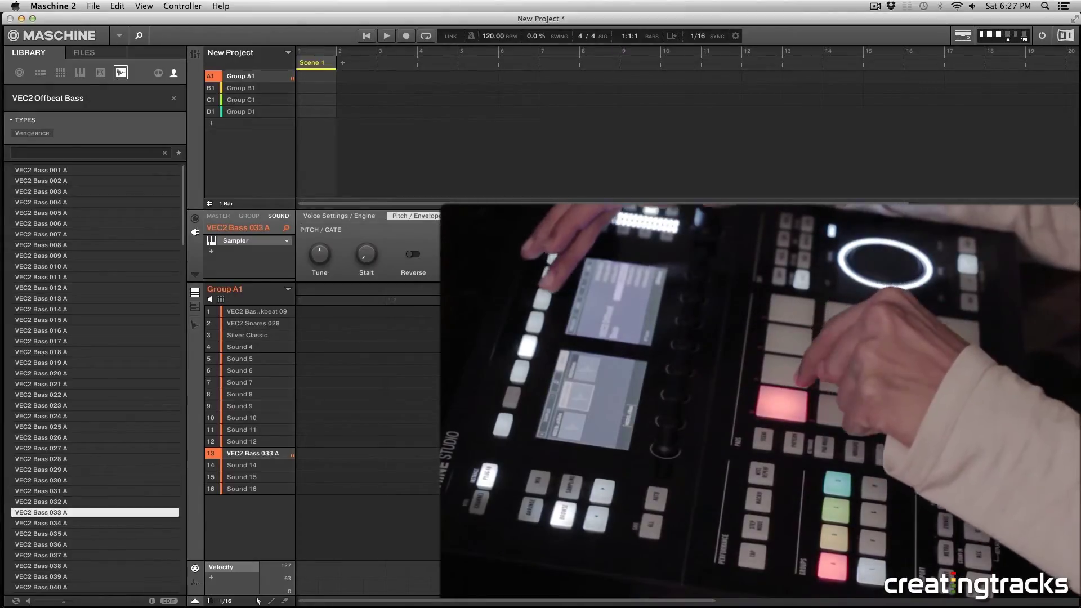
pyautogui.press('Down')
pyautogui.press('Down')
pyautogui.press('Down')
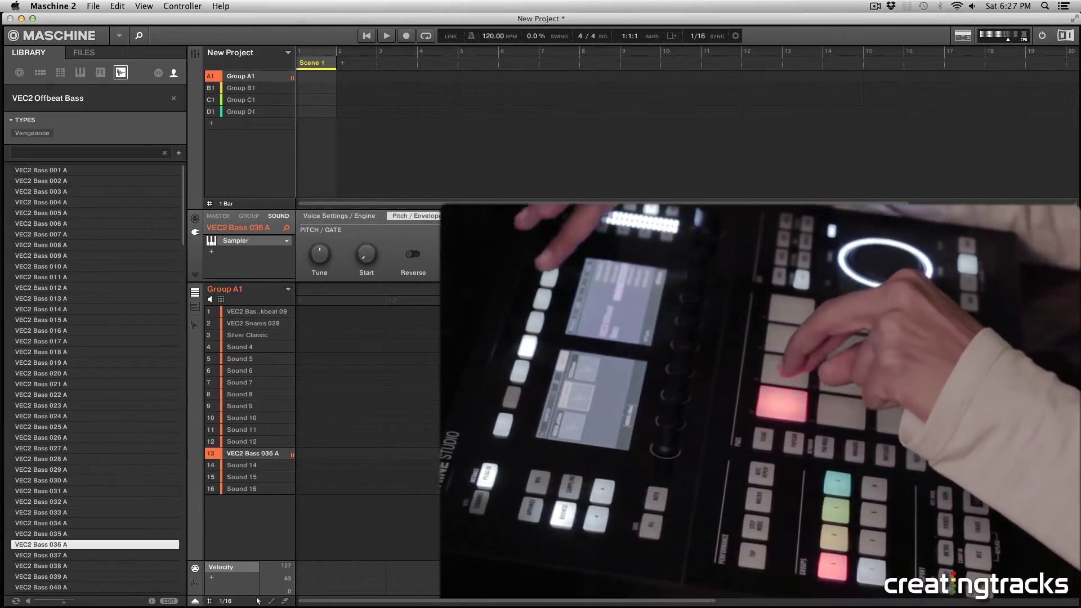
pyautogui.press('Return')
pyautogui.press('Down')
pyautogui.press('Down')
pyautogui.press('Return')
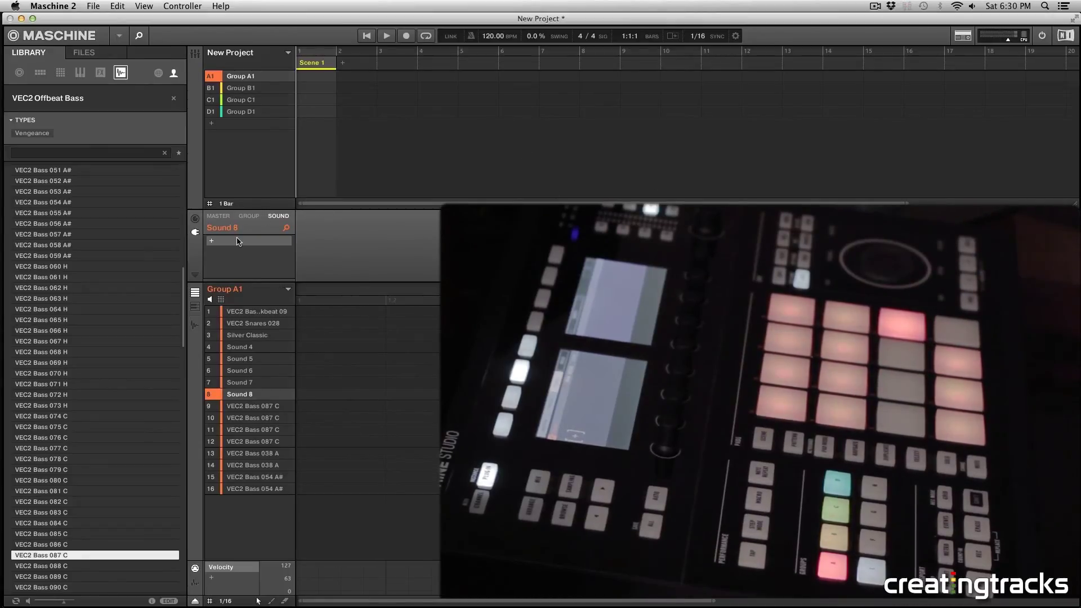
# Start a Save As for Group A1 with the Groups folder as destination.
pyautogui.rightClick(237, 292)
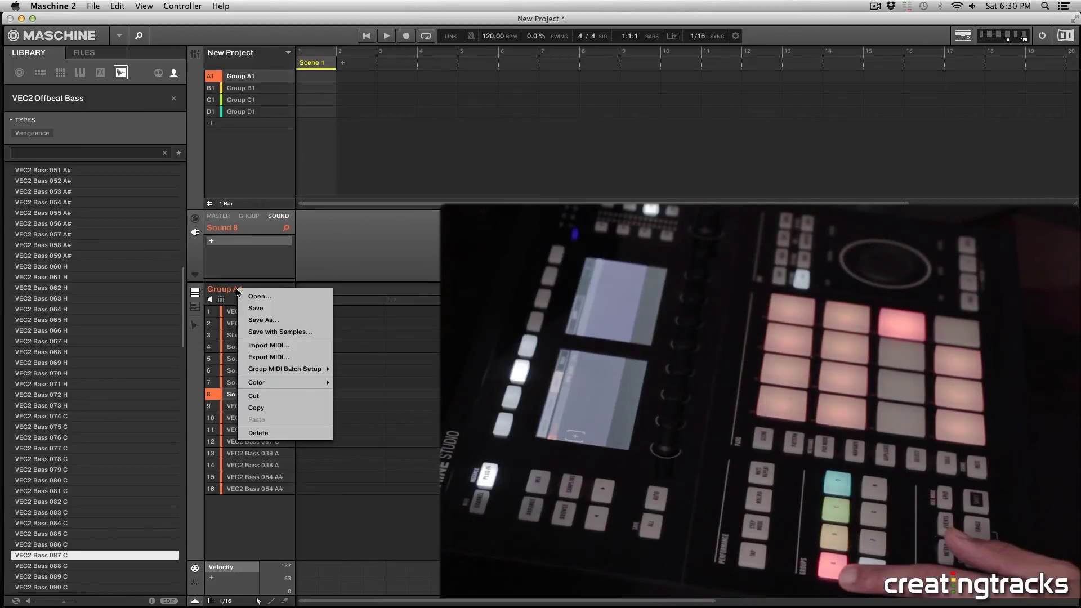
pyautogui.click(271, 320)
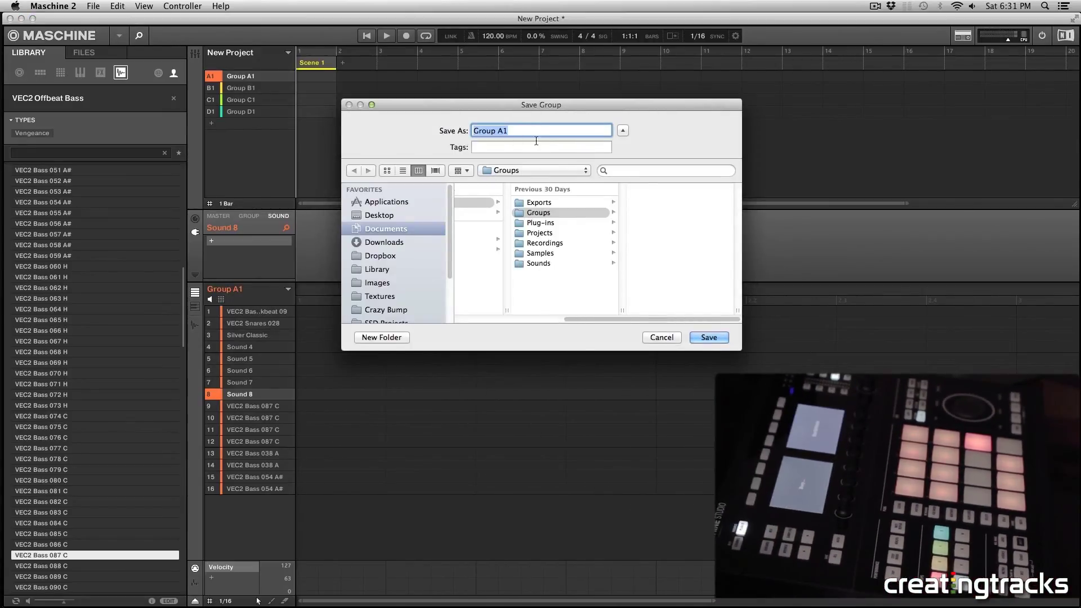
pyautogui.moveTo(549, 106); pyautogui.dragTo(552, 124)
pyautogui.click(525, 231)
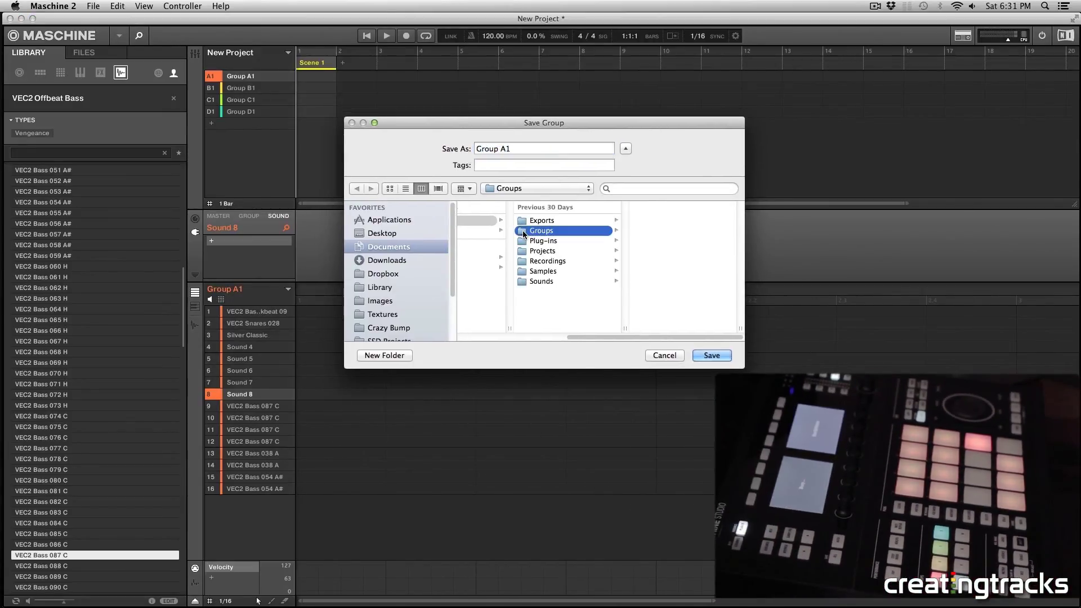
# Go through Native Instruments > Maschine 2 back to Groups and begin naming the file Tutorial CT.
pyautogui.hscroll(-5, 533, 235)
pyautogui.click(585, 220)
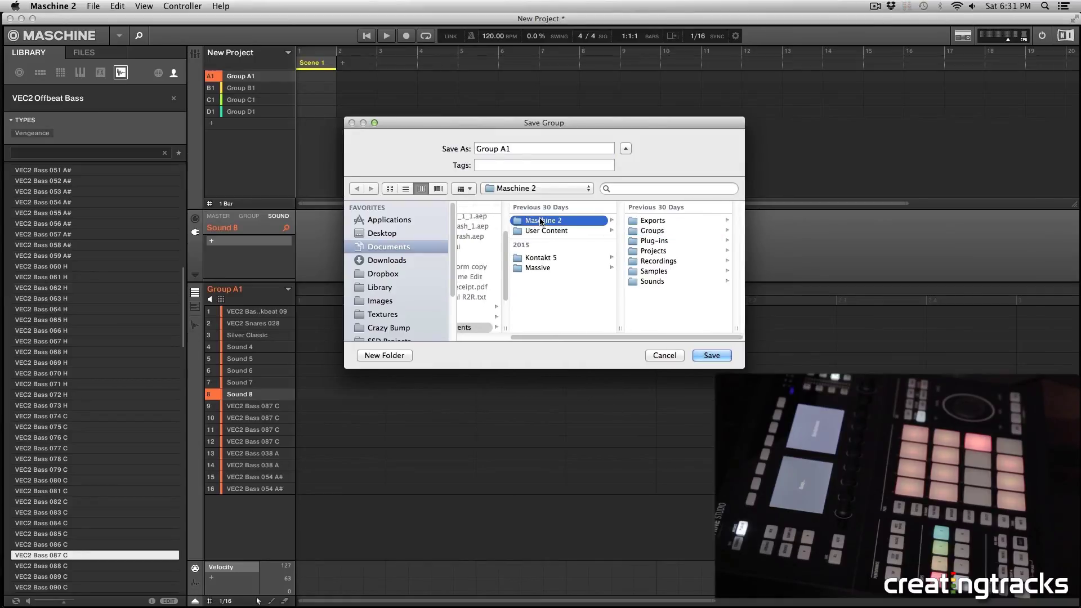
pyautogui.hscroll(-3, 486, 315)
pyautogui.click(479, 328)
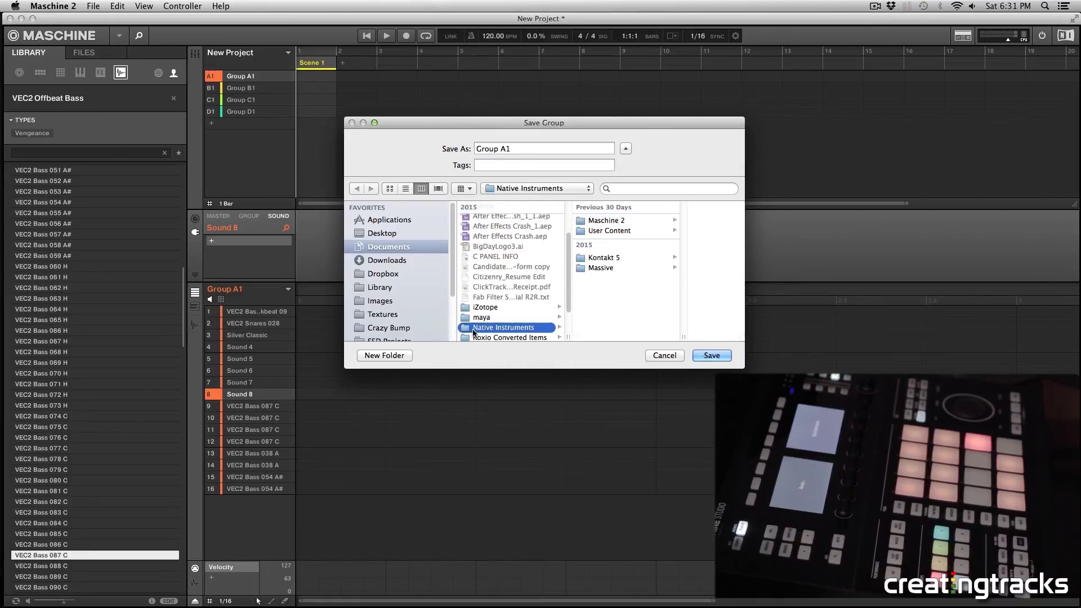
pyautogui.click(588, 220)
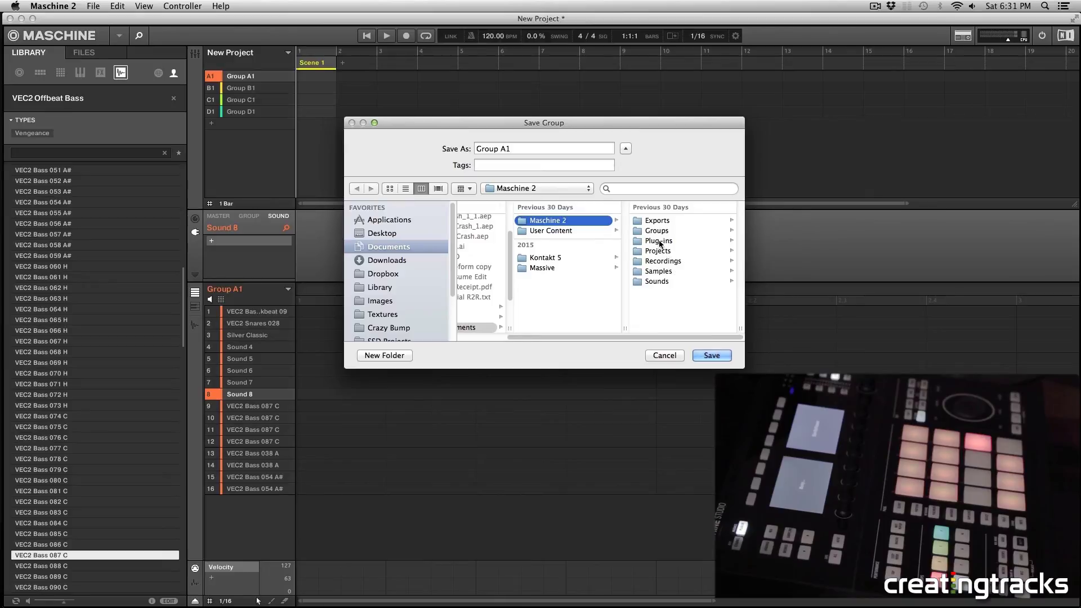
pyautogui.click(655, 229)
pyautogui.press('Tab')
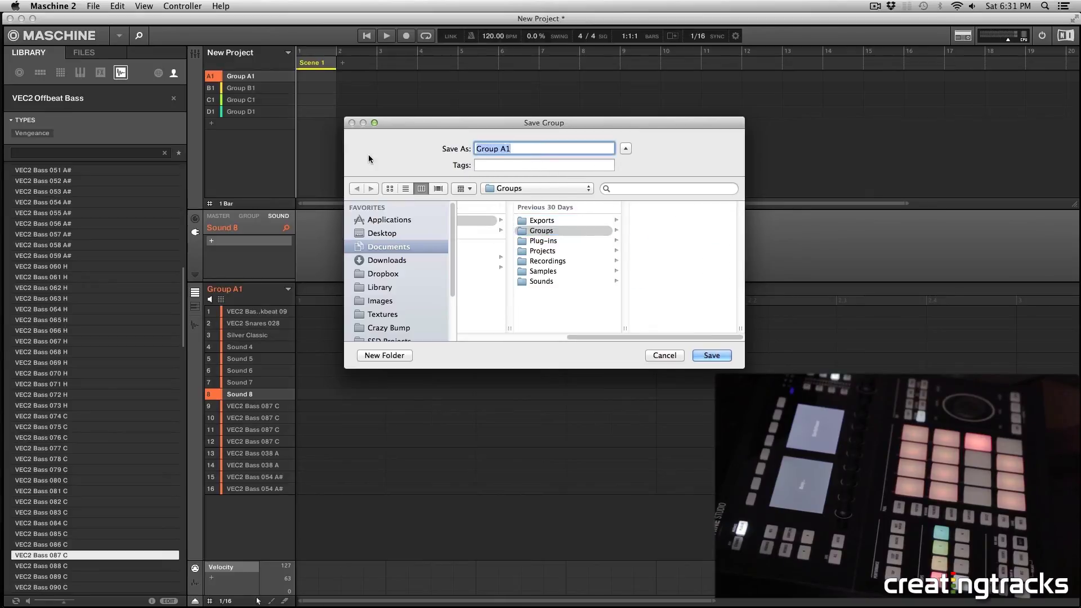
pyautogui.write('Tutorial CT')
# Save the Tutorial CT group file, then open Tutorial CT.mxgrp into Group C1.
pyautogui.click(717, 360)
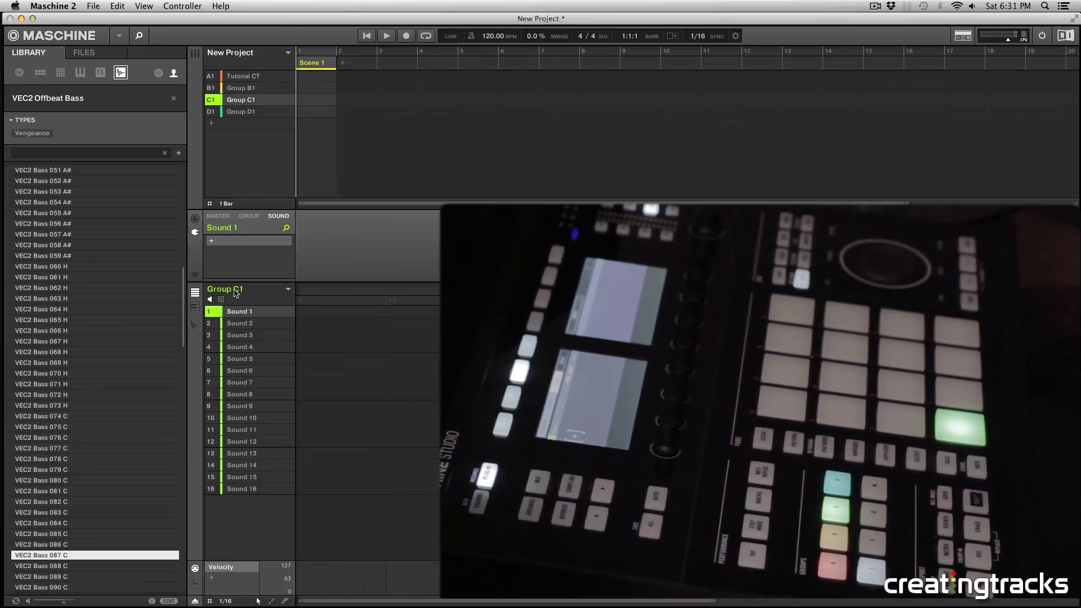
pyautogui.rightClick(236, 293)
pyautogui.click(264, 303)
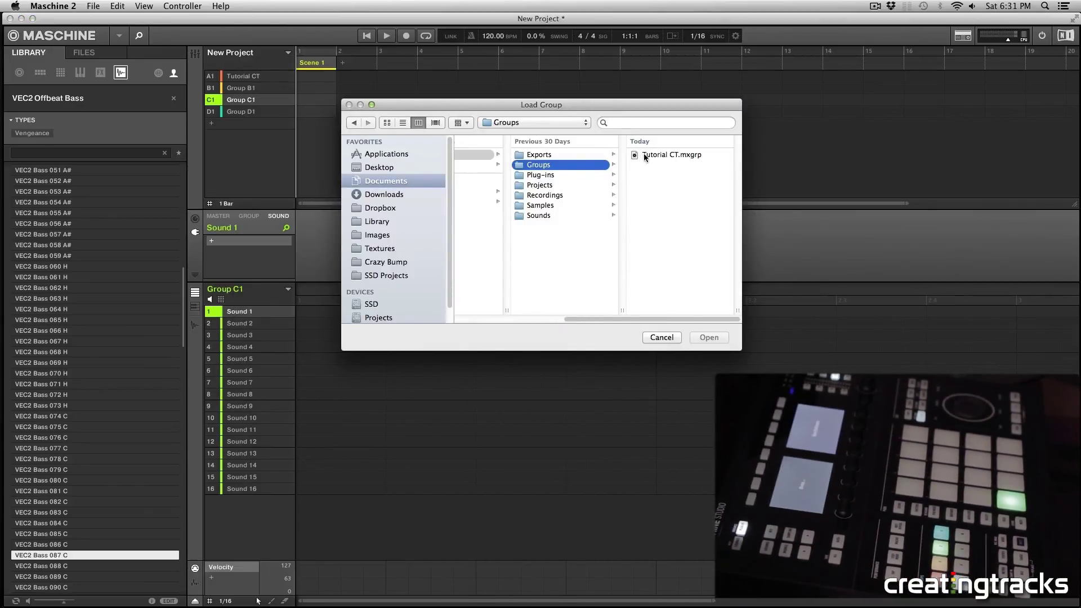
pyautogui.click(645, 155)
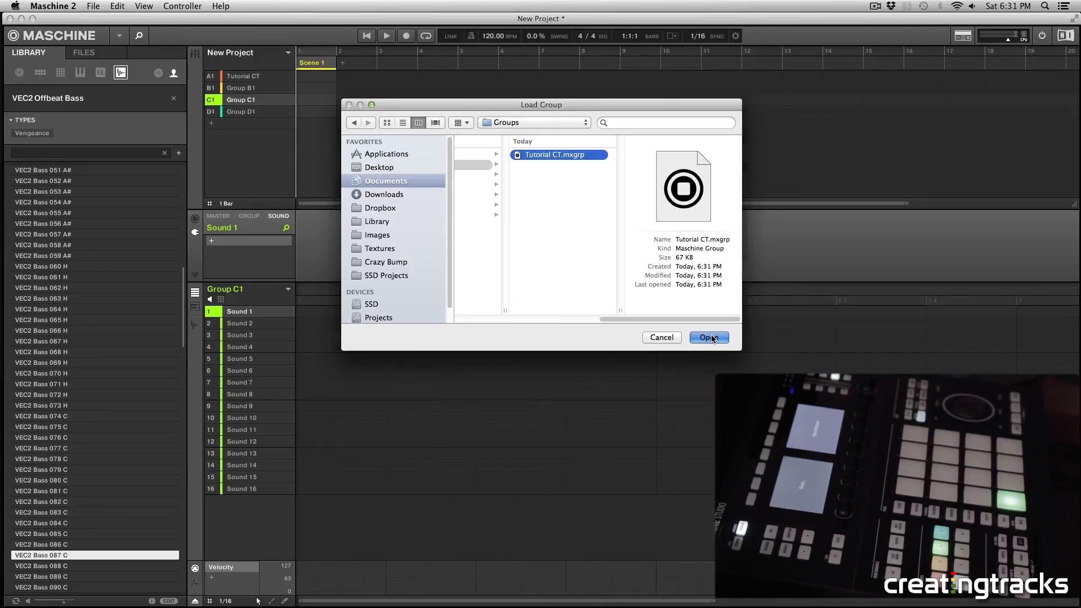
pyautogui.click(711, 338)
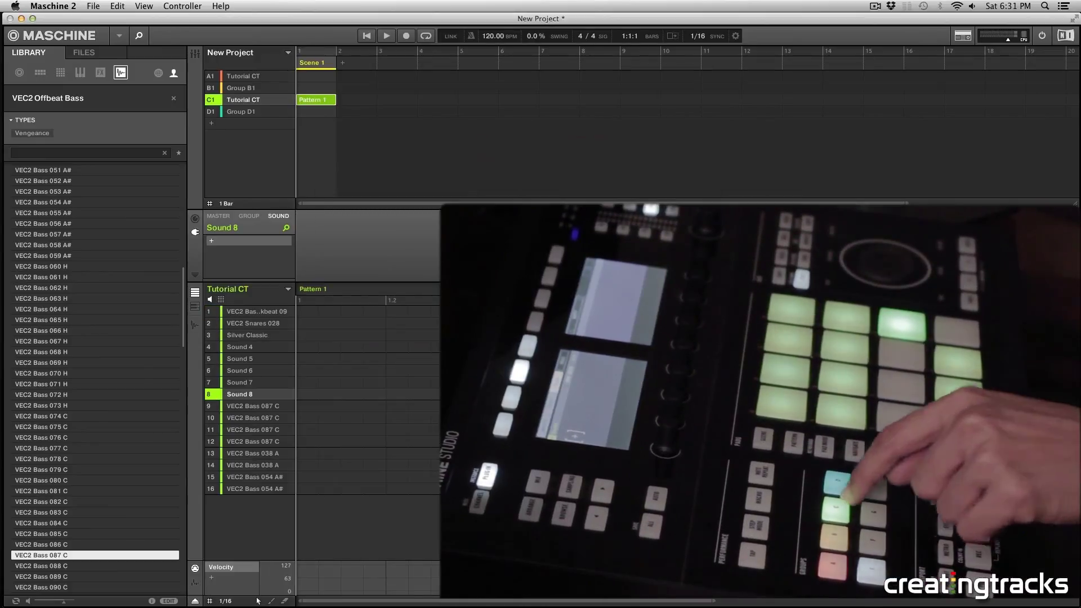